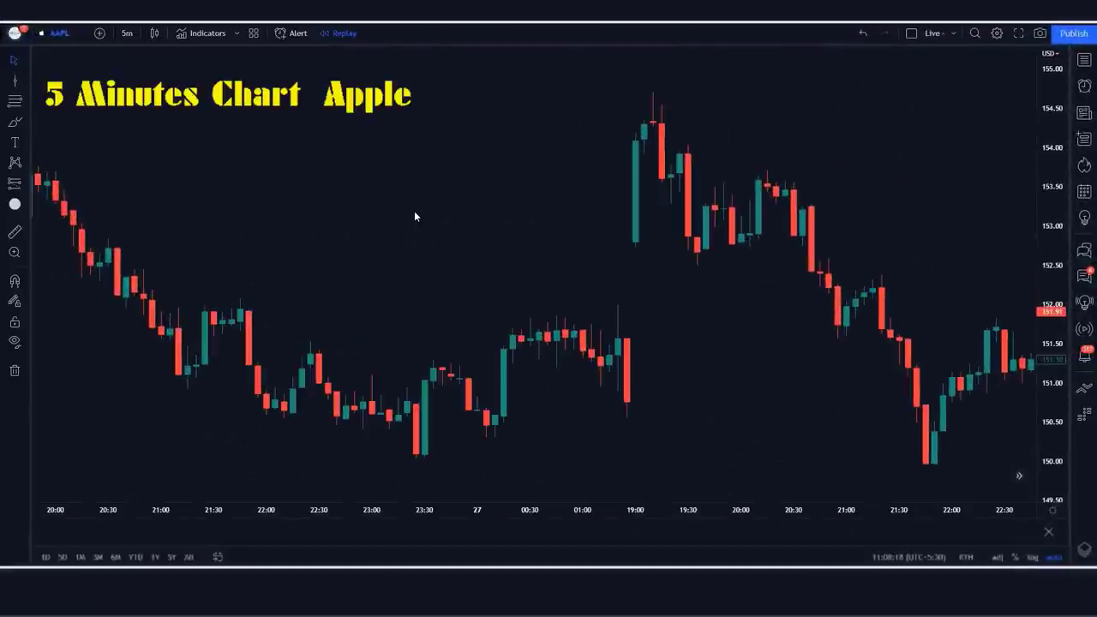
# - Add the LazyBear Coral Trend Buy-Sell with Alarm indicator to the AAPL chart
pyautogui.click(206, 34)
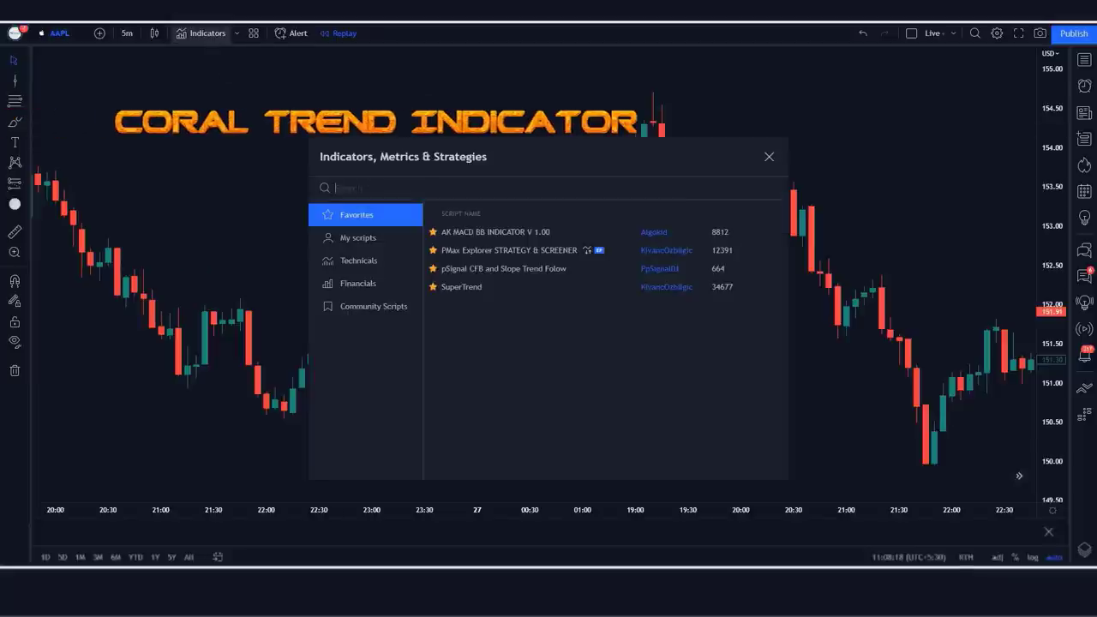
pyautogui.write('Coral Trend Indi')
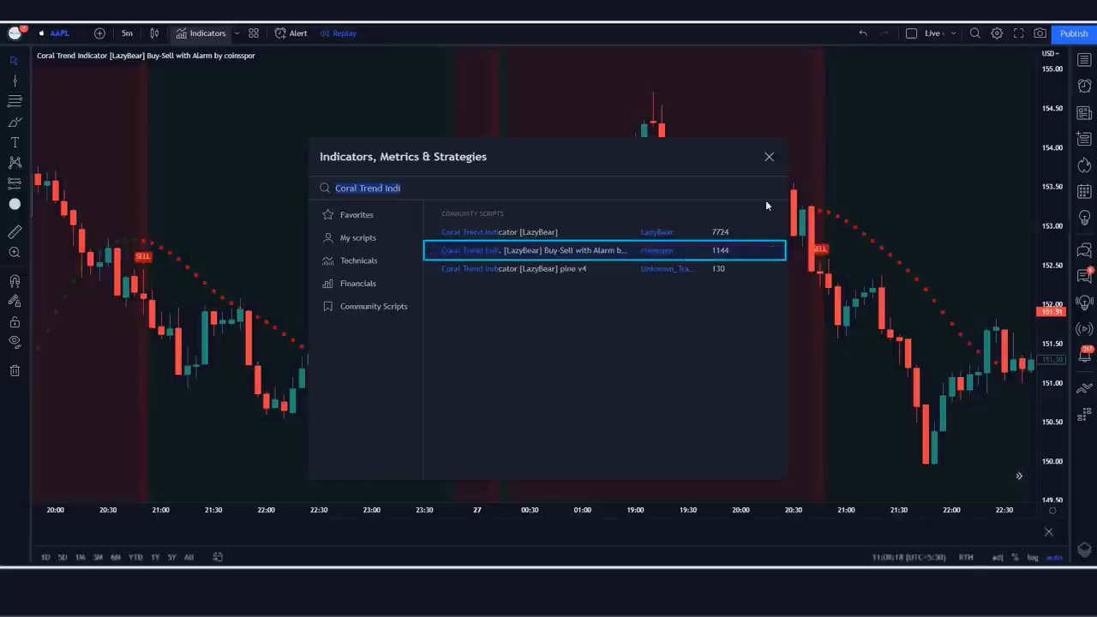
pyautogui.click(769, 157)
# - Set the Coral Trend indicator's Smoothing Period to 32 and apply it
pyautogui.moveTo(245, 56)
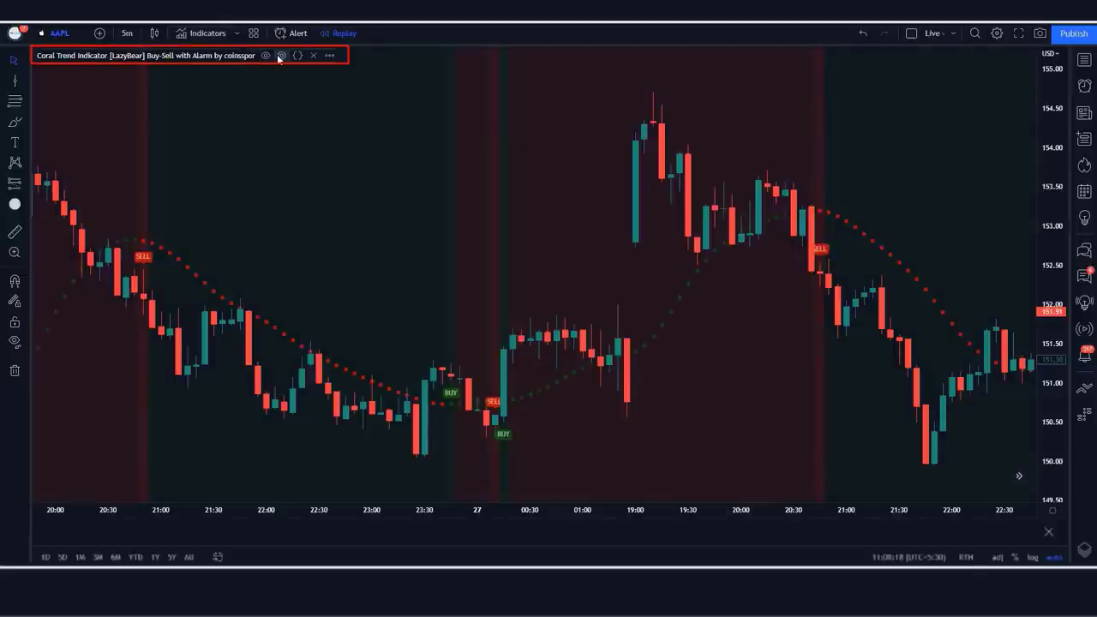
pyautogui.click(282, 55)
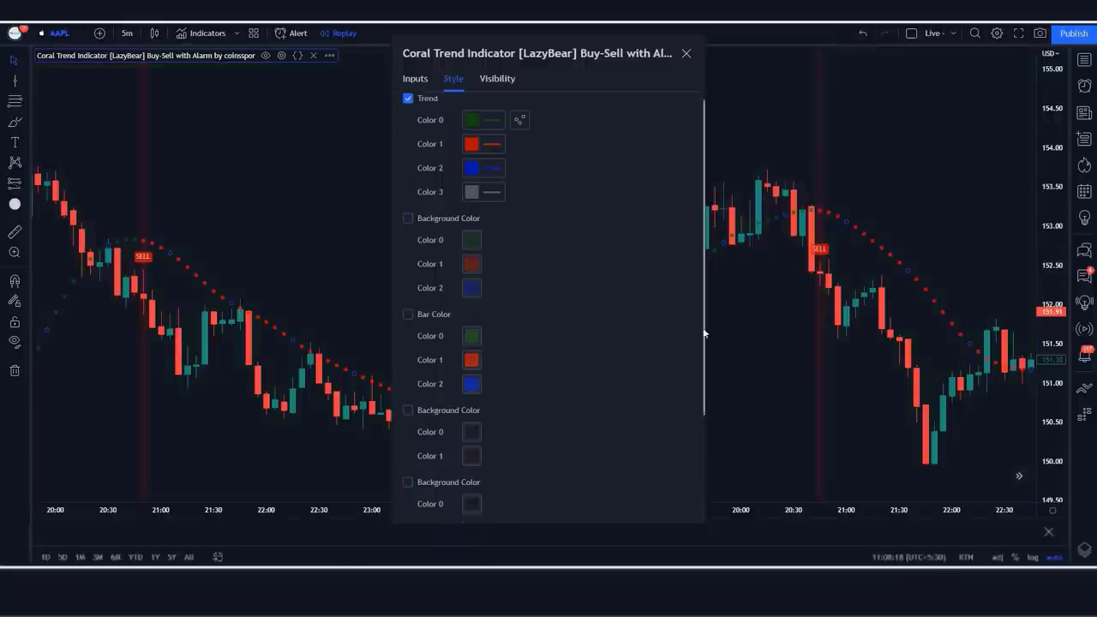
pyautogui.scroll(-1, 531, 446)
pyautogui.click(415, 78)
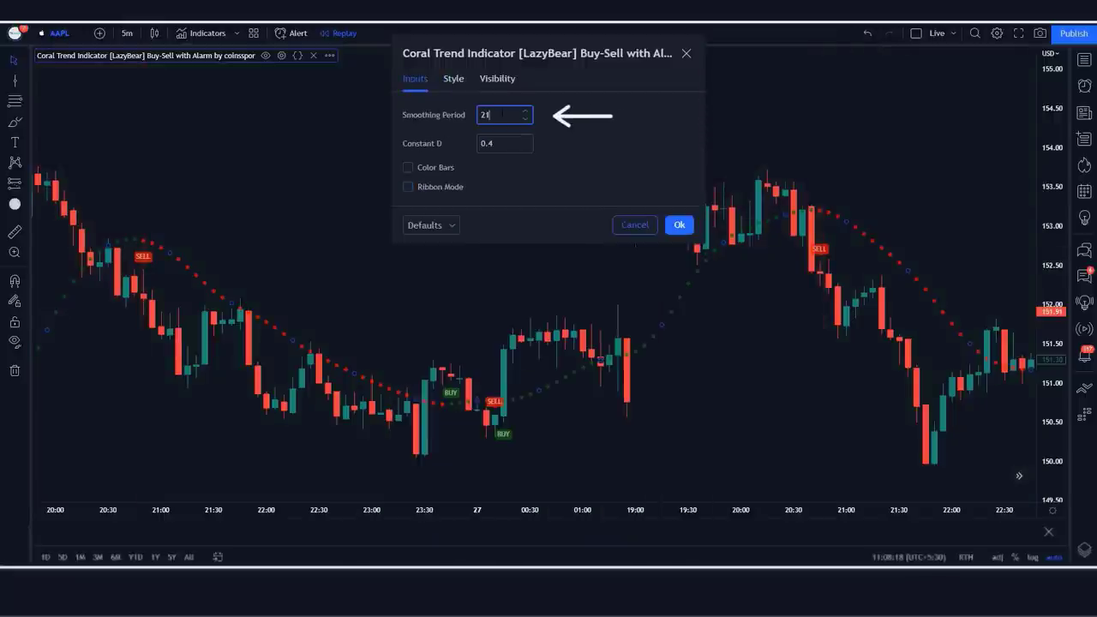
pyautogui.click(505, 143)
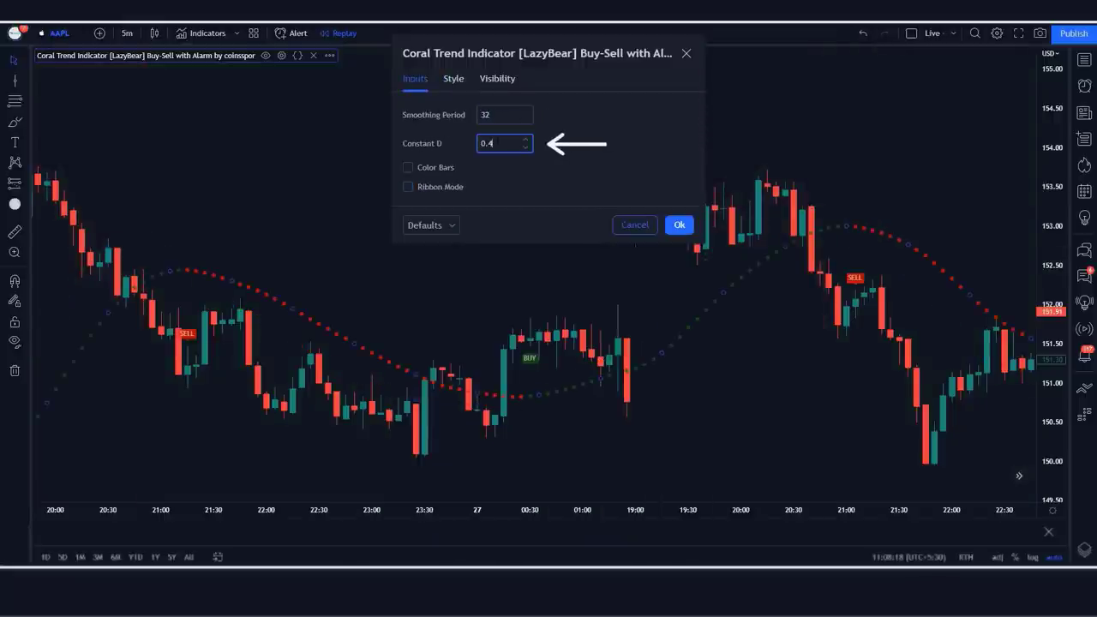
pyautogui.press('Return')
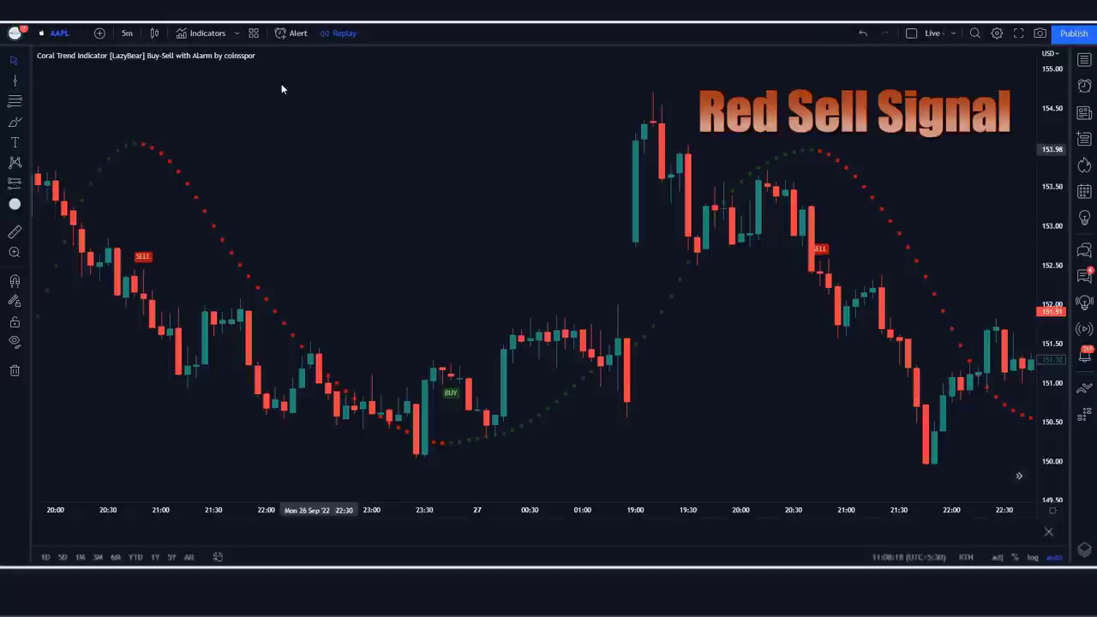
# - Paste 'PpSignal ADX/DI Histogram' into the indicator search and add it as a lower pane
pyautogui.click(203, 36)
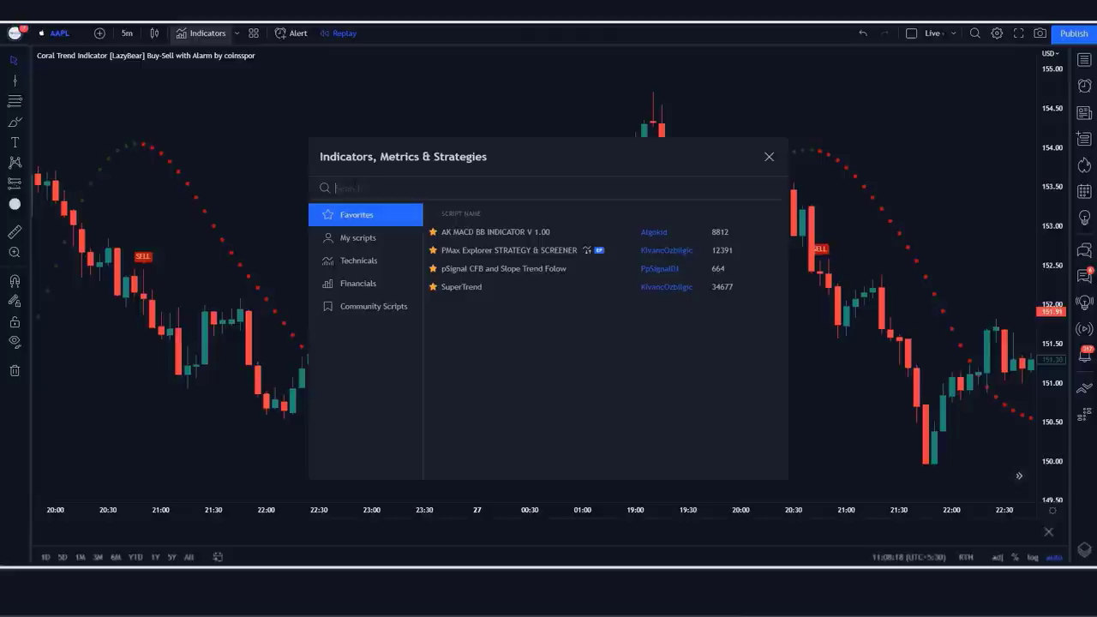
pyautogui.write('PpSignal ADX/DI Histogram')
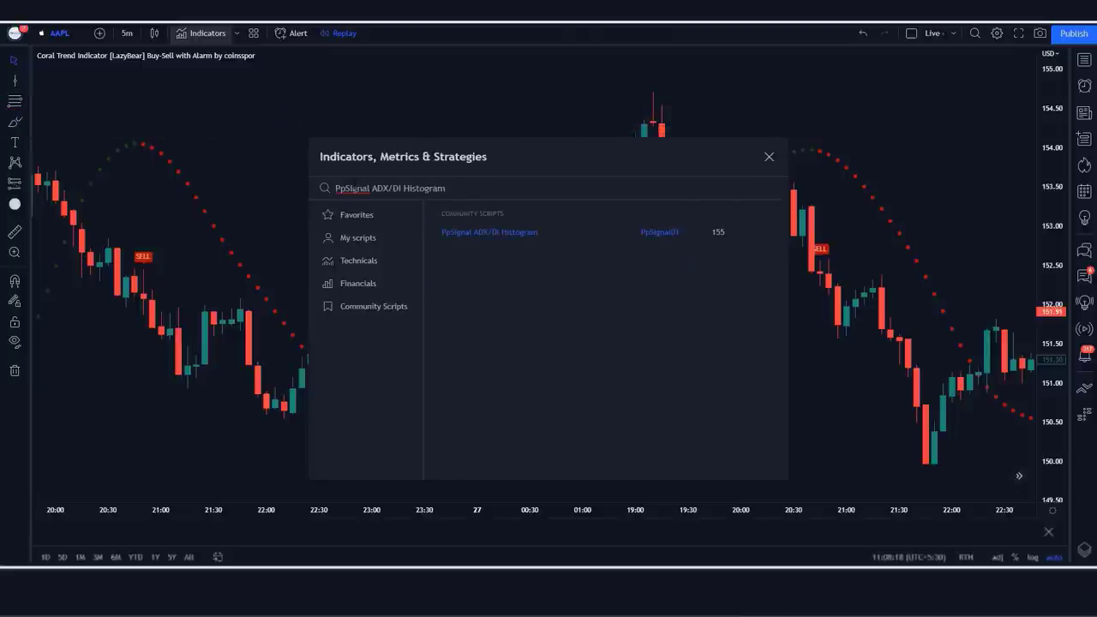
pyautogui.click(477, 233)
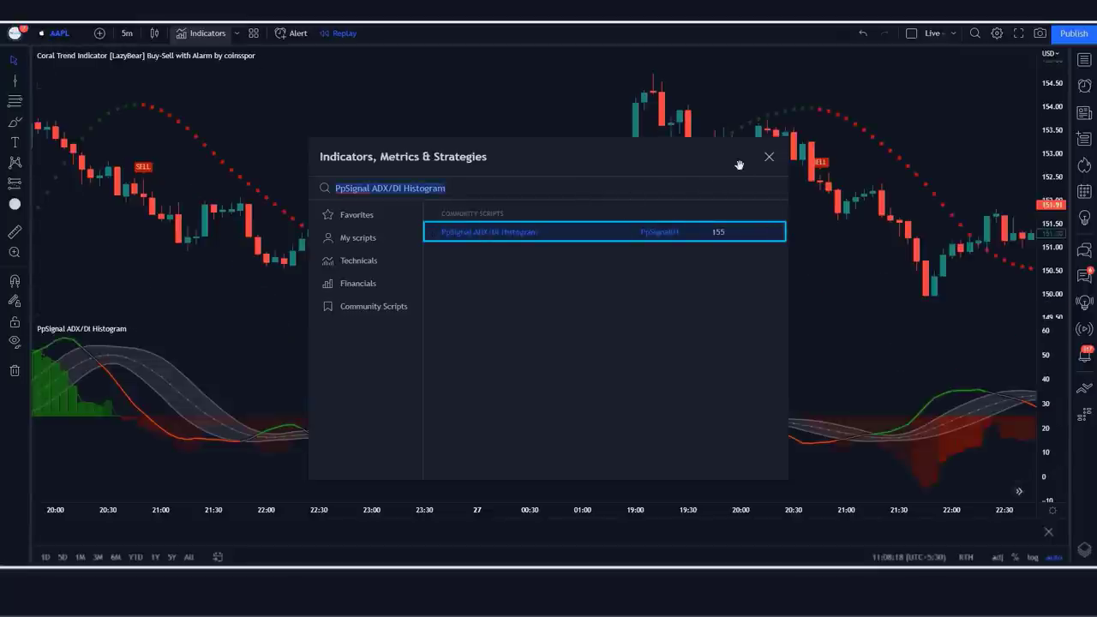
pyautogui.click(769, 158)
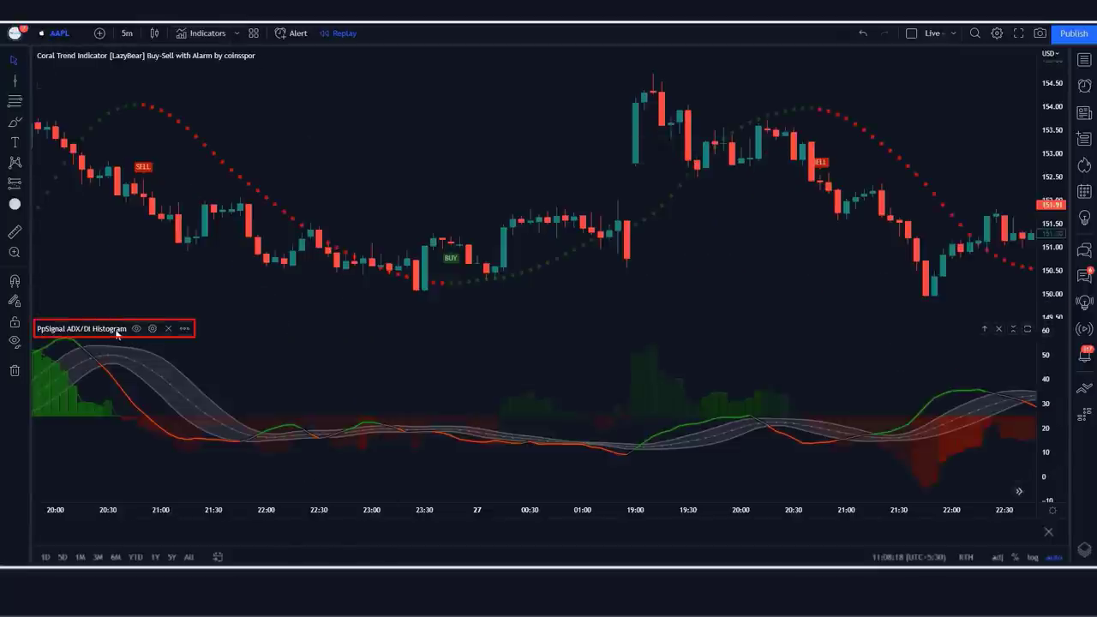
# - Turn off the DI Line plot in the PpSignal ADX/DI Histogram style settings
pyautogui.click(153, 330)
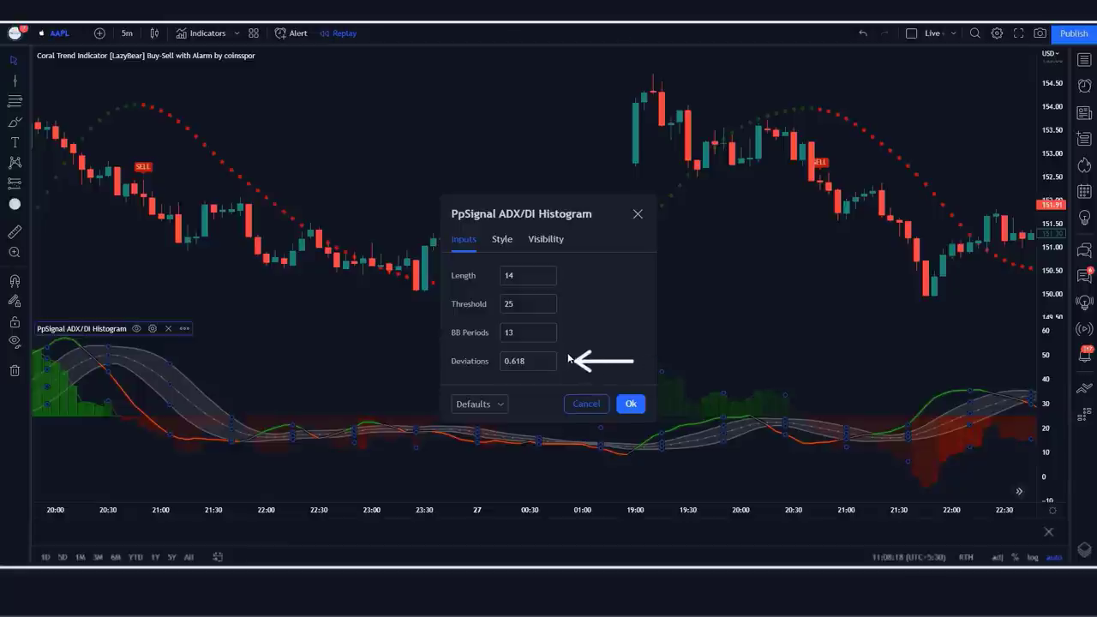
pyautogui.click(505, 241)
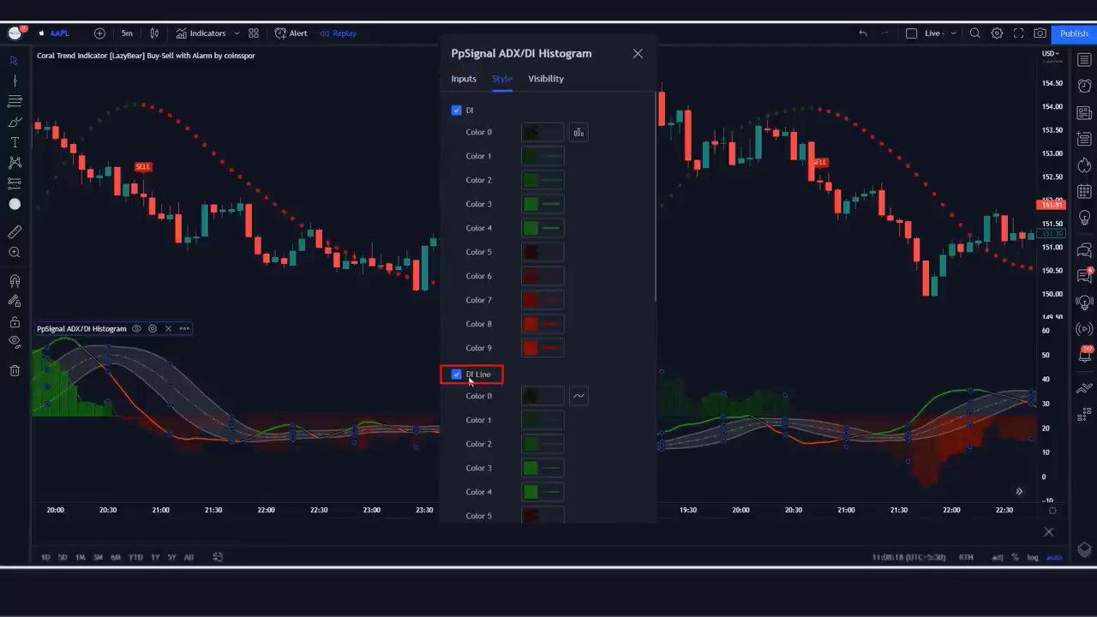
pyautogui.click(457, 375)
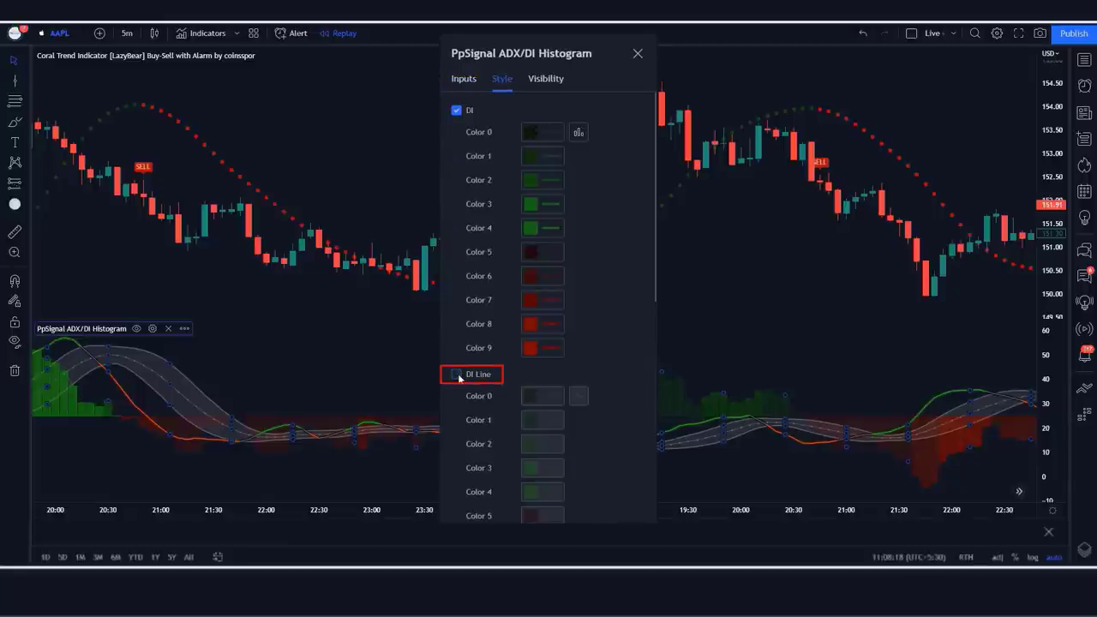
# - Raise the opacity of DI Colors 0, 1 and 2 to bright green
pyautogui.click(543, 132)
pyautogui.moveTo(553, 315); pyautogui.dragTo(636, 315)
pyautogui.click(543, 157)
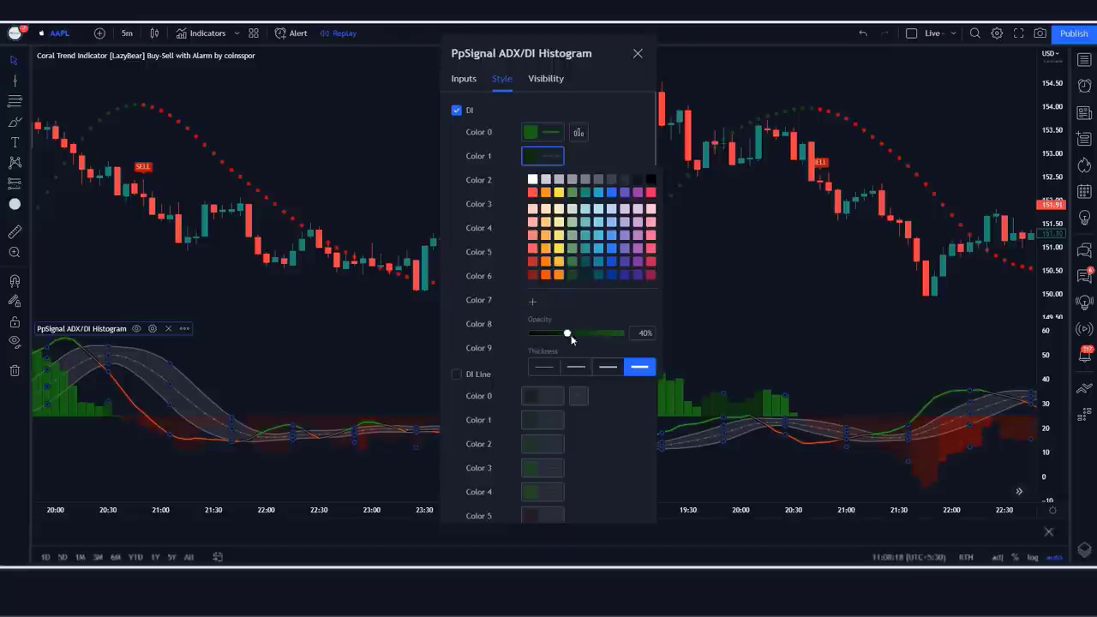
pyautogui.moveTo(568, 336); pyautogui.dragTo(636, 338)
pyautogui.press('Escape')
pyautogui.click(543, 180)
pyautogui.moveTo(553, 361); pyautogui.dragTo(636, 360)
pyautogui.press('Escape')
# - Raise the opacity of DI Colors 5 and 6 to bright red
pyautogui.click(542, 252)
pyautogui.moveTo(553, 432); pyautogui.dragTo(636, 432)
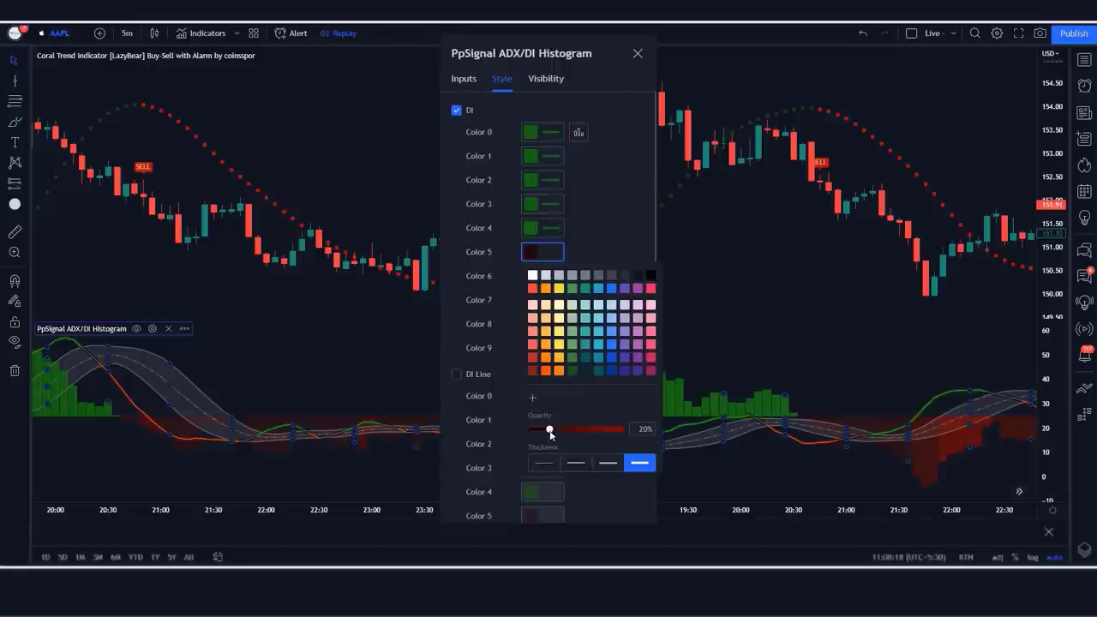
pyautogui.press('Escape')
pyautogui.click(542, 276)
pyautogui.moveTo(553, 453); pyautogui.dragTo(637, 453)
pyautogui.press('Escape')
pyautogui.press('Escape')
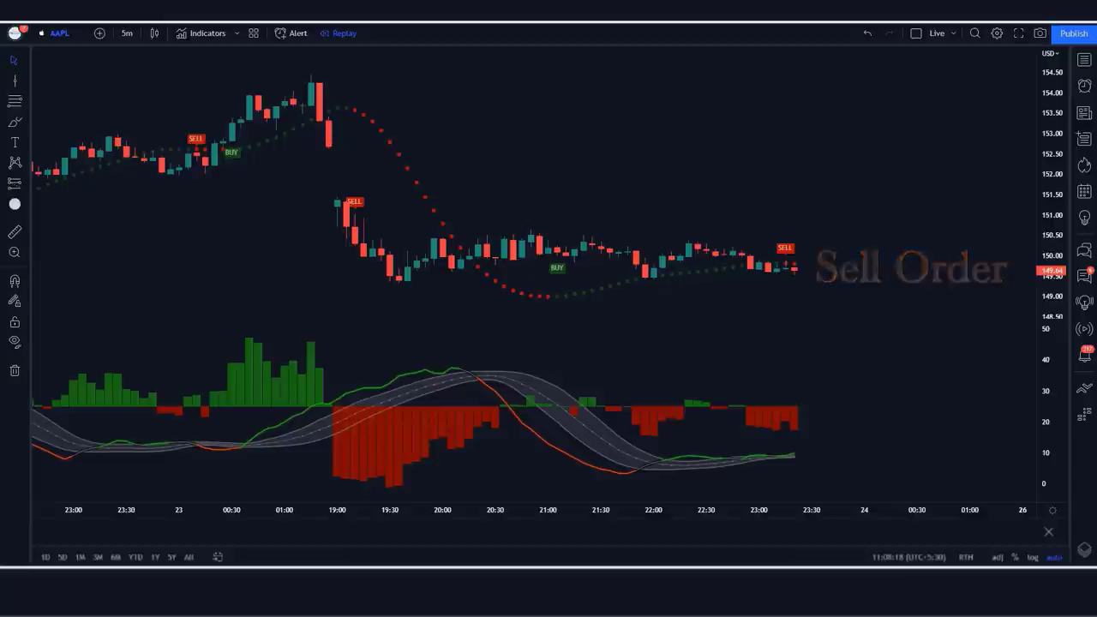
# - Place a short position with stop near 150.29 and a slightly lower target, then check its result
pyautogui.click(796, 271)
pyautogui.moveTo(795, 230); pyautogui.dragTo(796, 243)
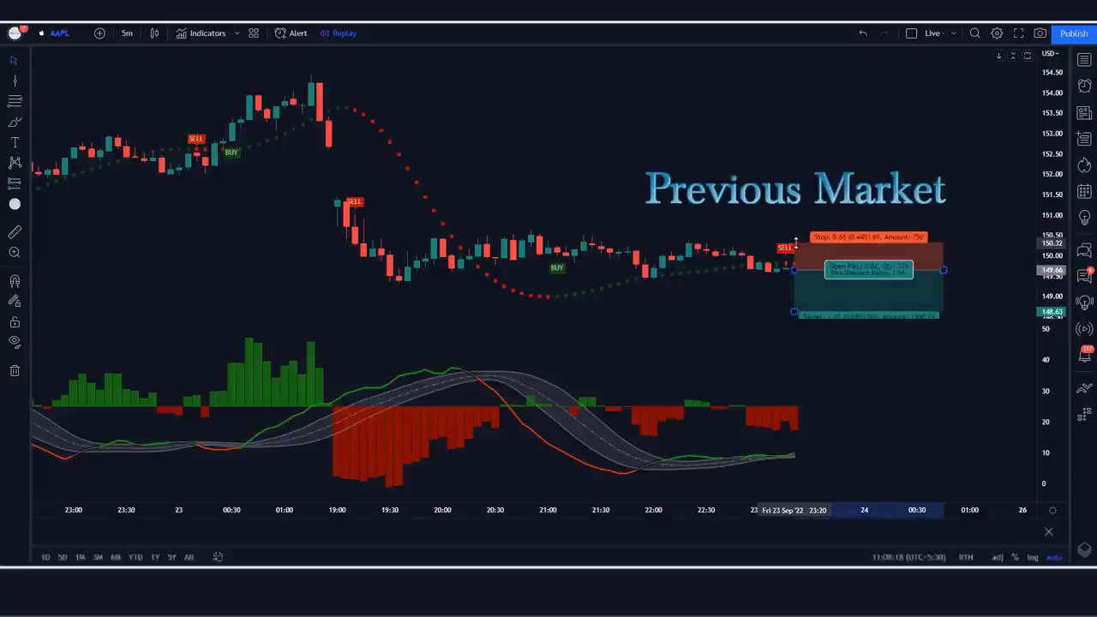
pyautogui.moveTo(795, 310); pyautogui.dragTo(796, 313)
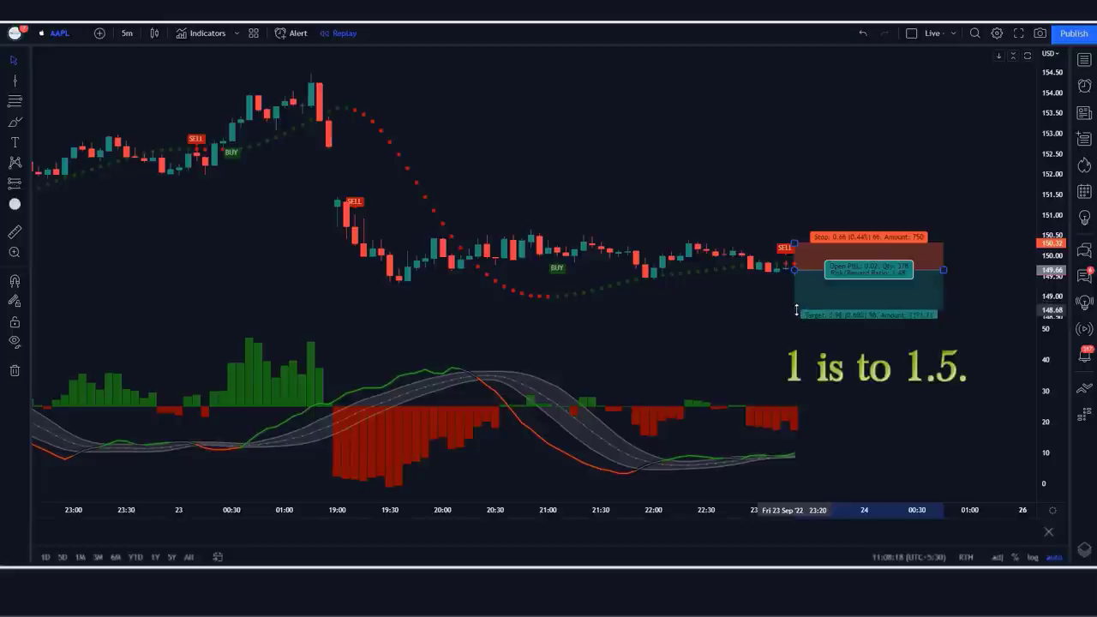
pyautogui.click(752, 330)
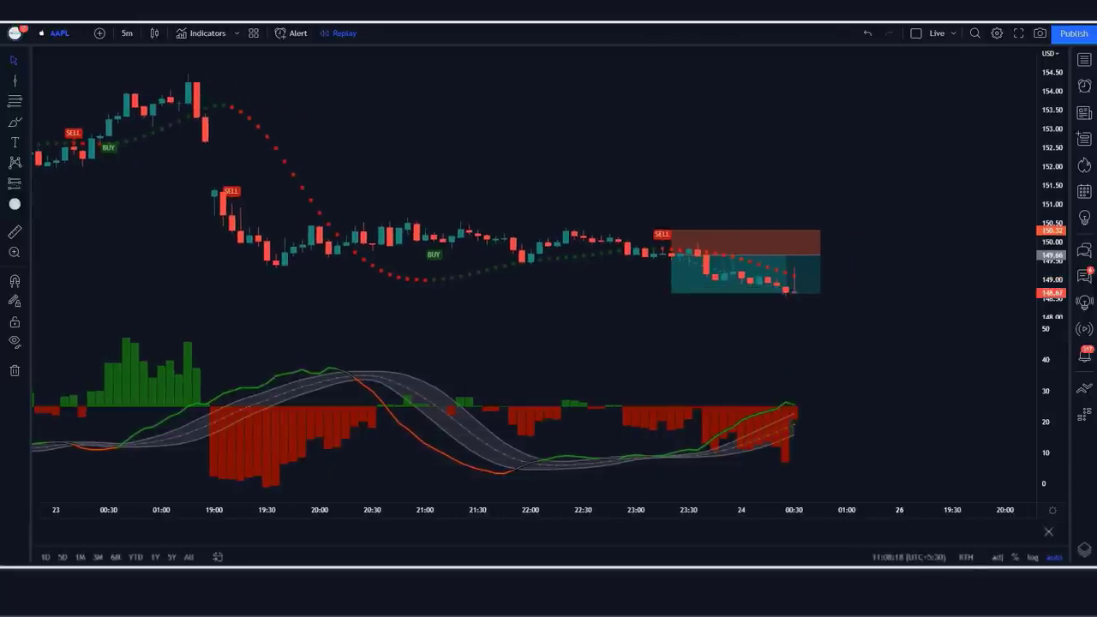
pyautogui.click(813, 258)
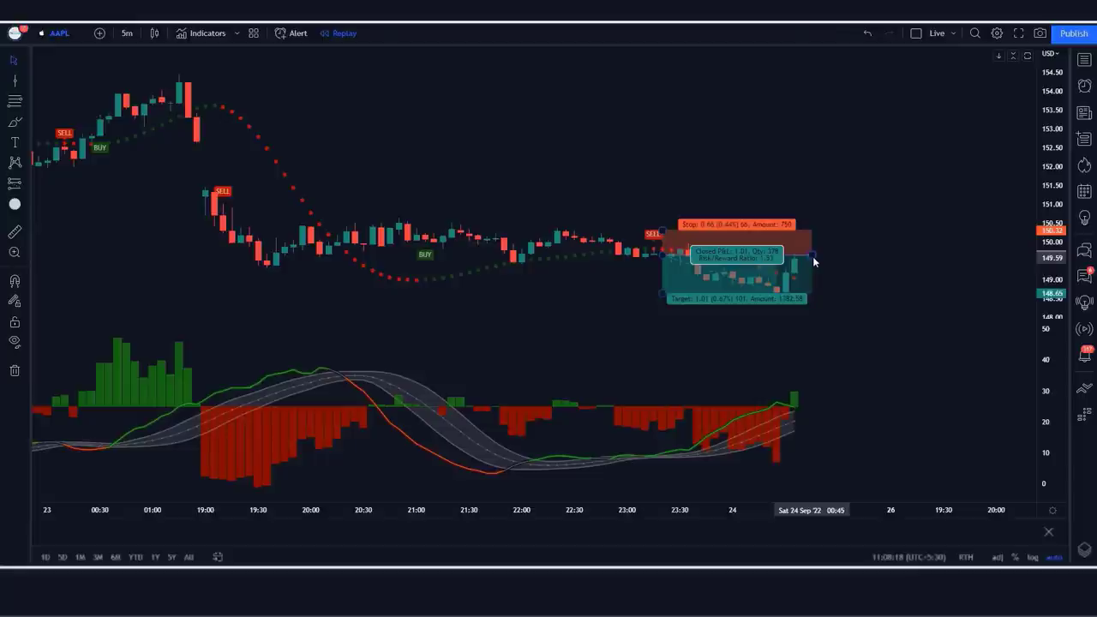
pyautogui.click(818, 279)
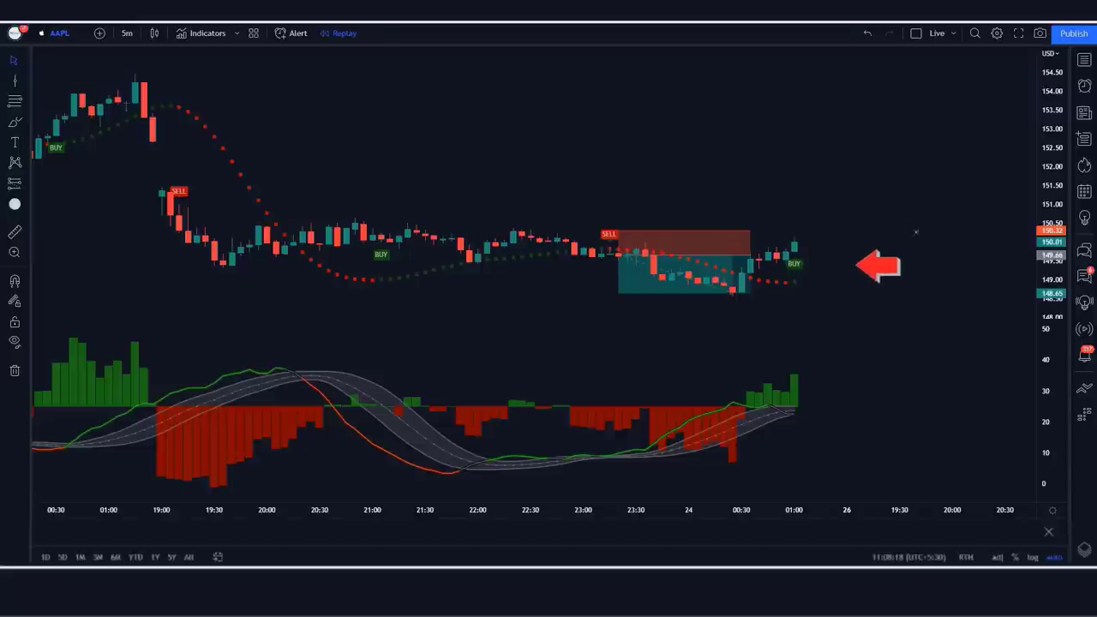
# - Place a long position at the BUY candle with a lower stop and a higher target
pyautogui.click(794, 242)
pyautogui.moveTo(794, 286); pyautogui.dragTo(795, 294)
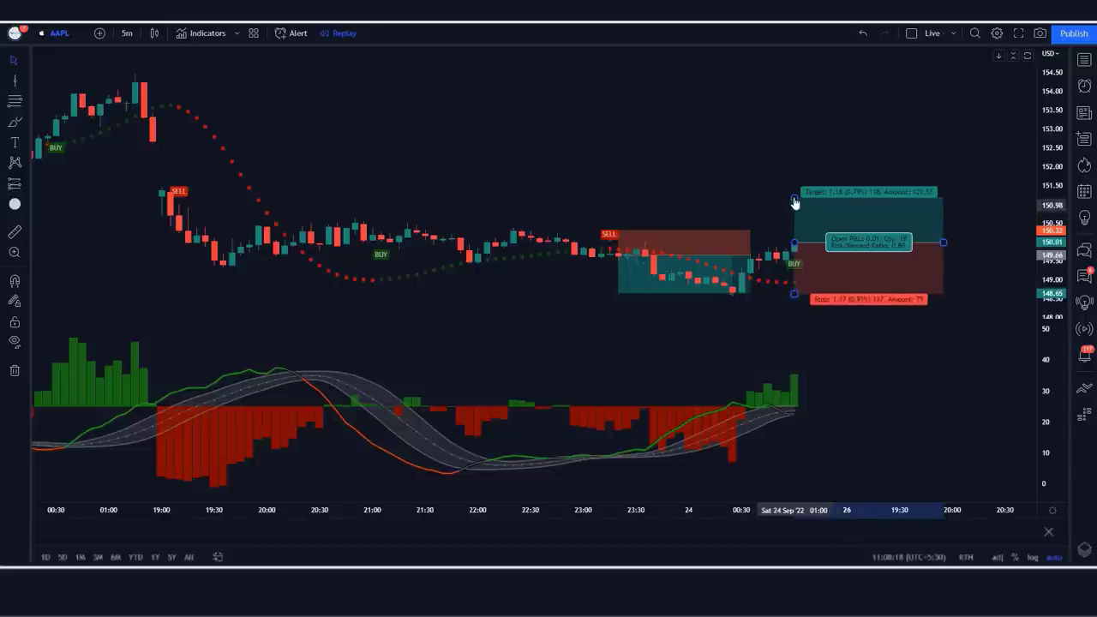
pyautogui.moveTo(794, 197); pyautogui.dragTo(796, 166)
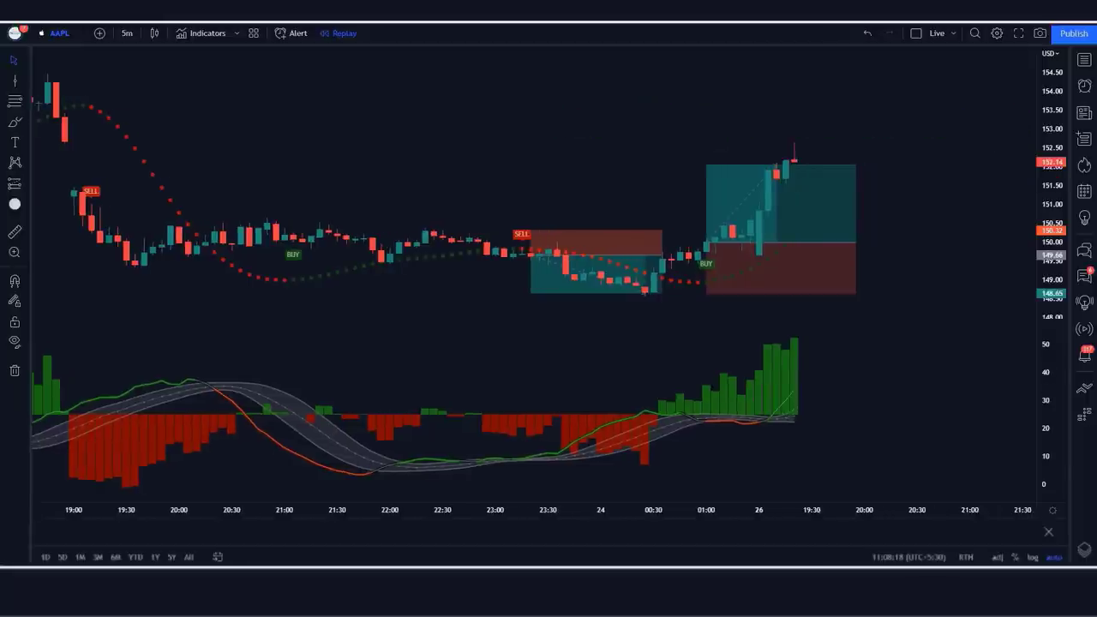
# - Shorten the finished long trade box so it ends just after the target was hit
pyautogui.click(858, 244)
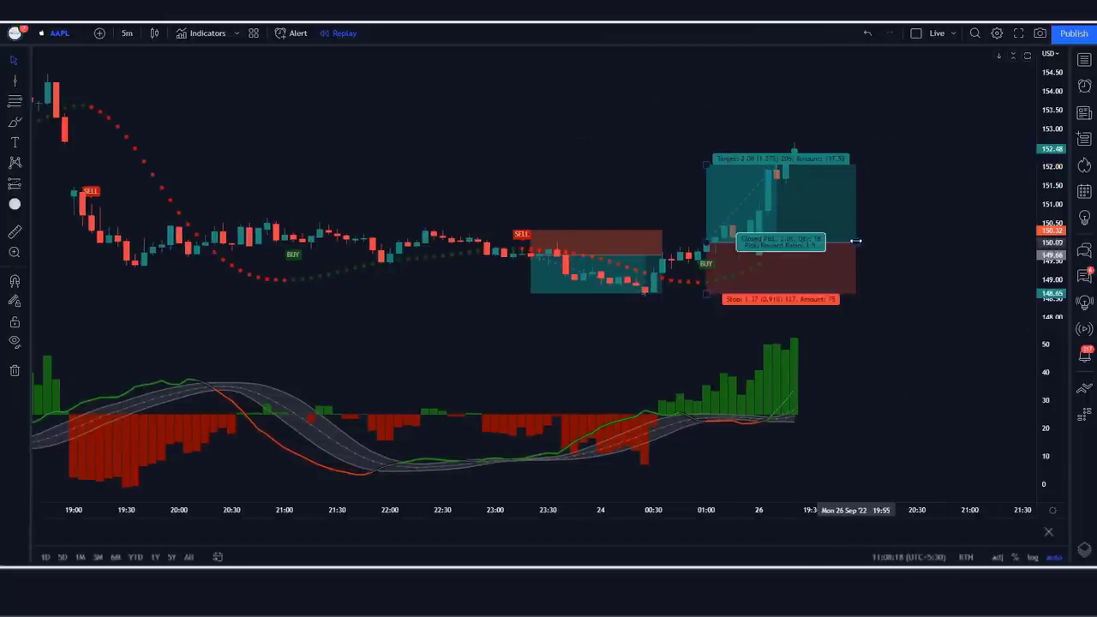
pyautogui.moveTo(858, 241); pyautogui.dragTo(794, 242)
pyautogui.click(863, 360)
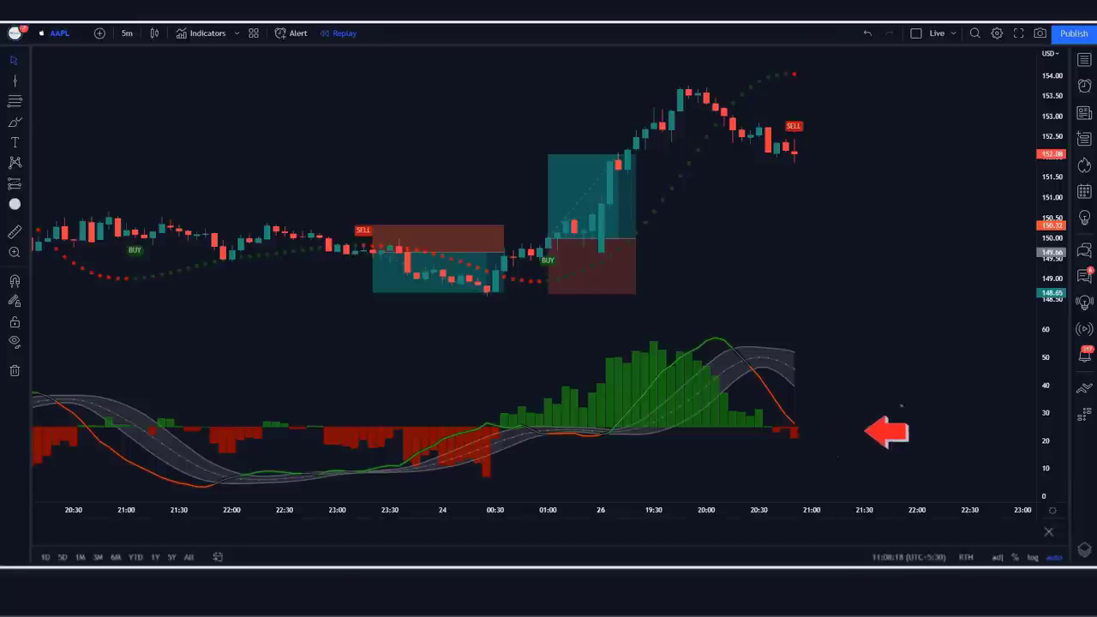
# - Place a short position at the SELL candle near 152, lowering both its stop and target
pyautogui.click(794, 156)
pyautogui.moveTo(794, 112); pyautogui.dragTo(796, 118)
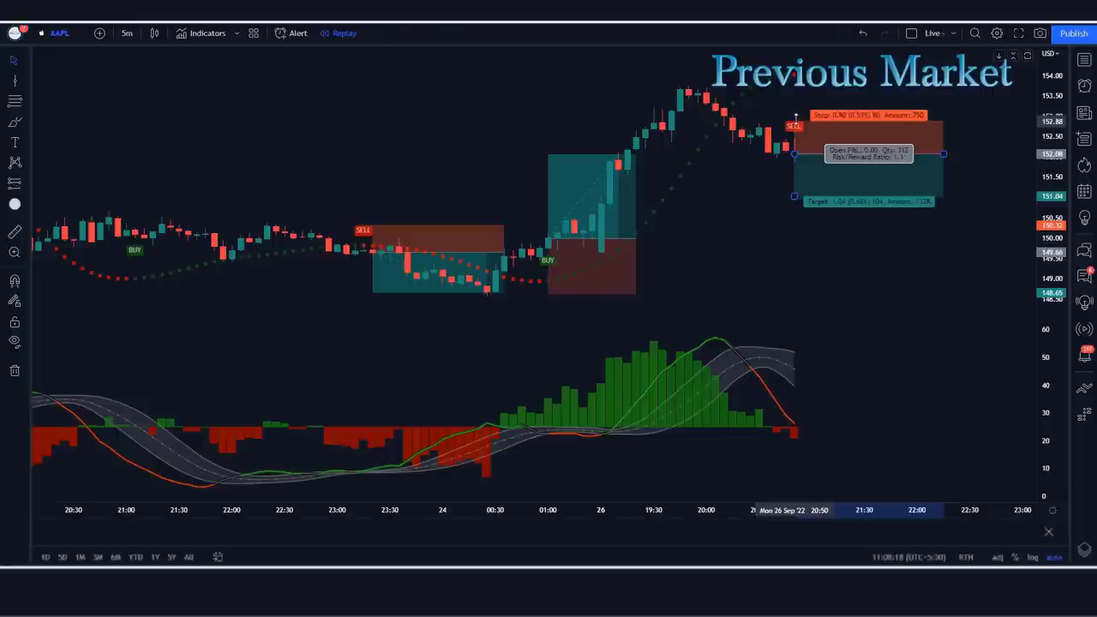
pyautogui.moveTo(793, 197); pyautogui.dragTo(794, 207)
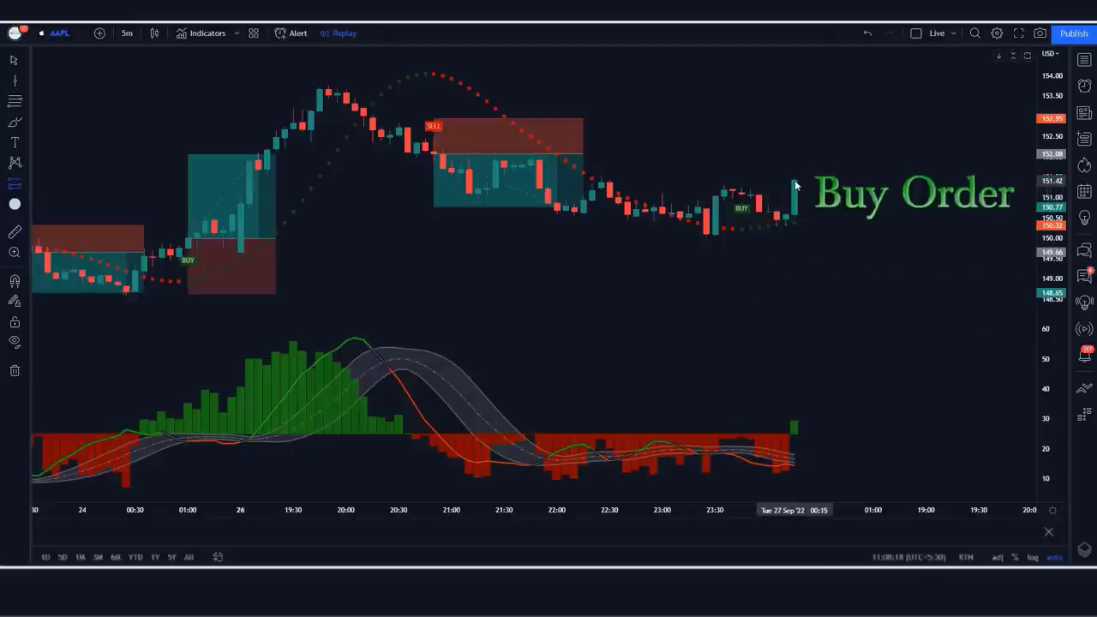
# - Place a long position at the BUY candle with a lower stop and a 1:1.5 target
pyautogui.click(794, 182)
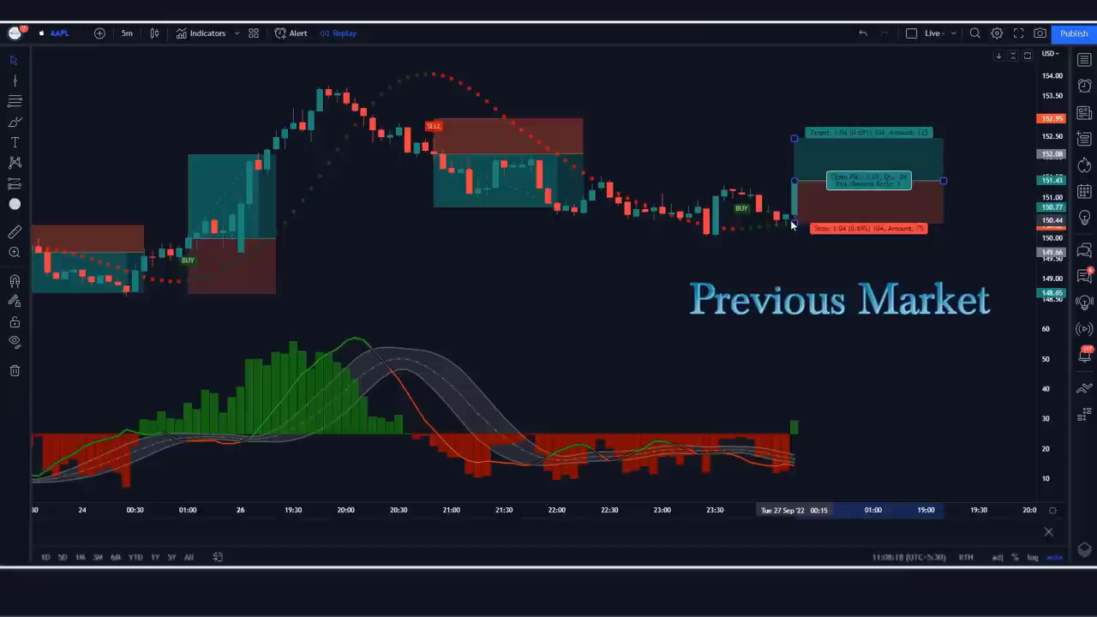
pyautogui.moveTo(793, 225); pyautogui.dragTo(795, 234)
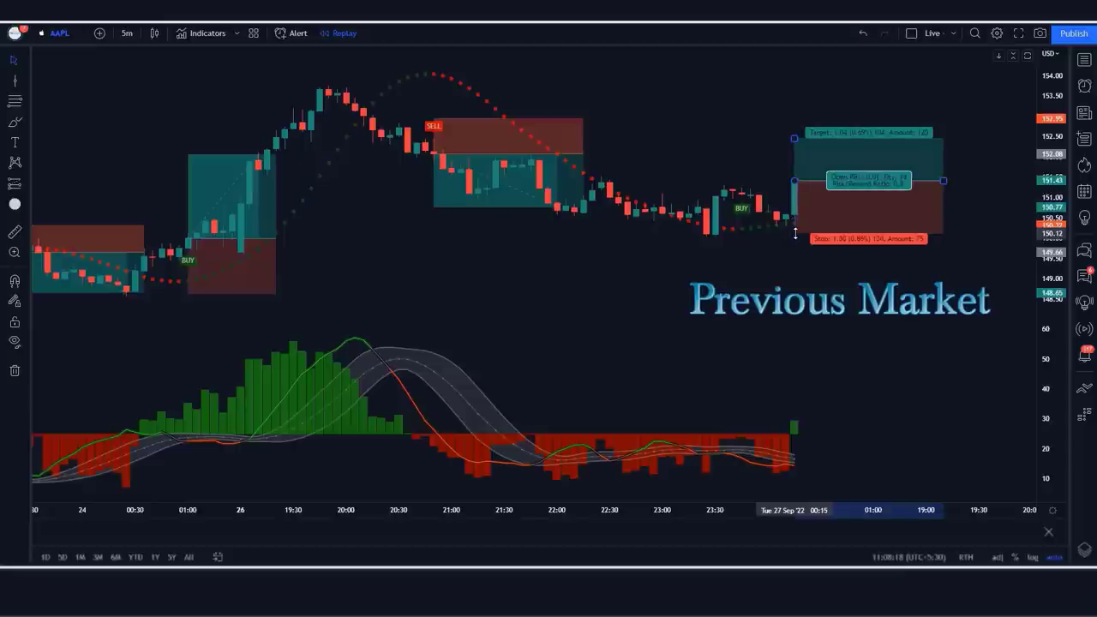
pyautogui.moveTo(792, 134); pyautogui.dragTo(797, 101)
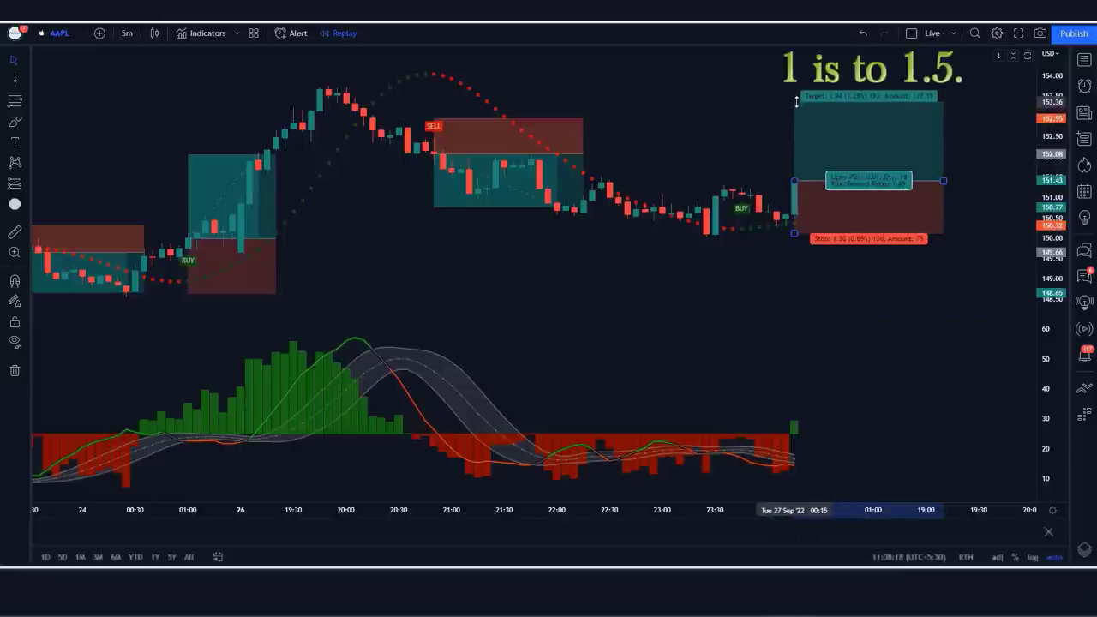
pyautogui.click(759, 274)
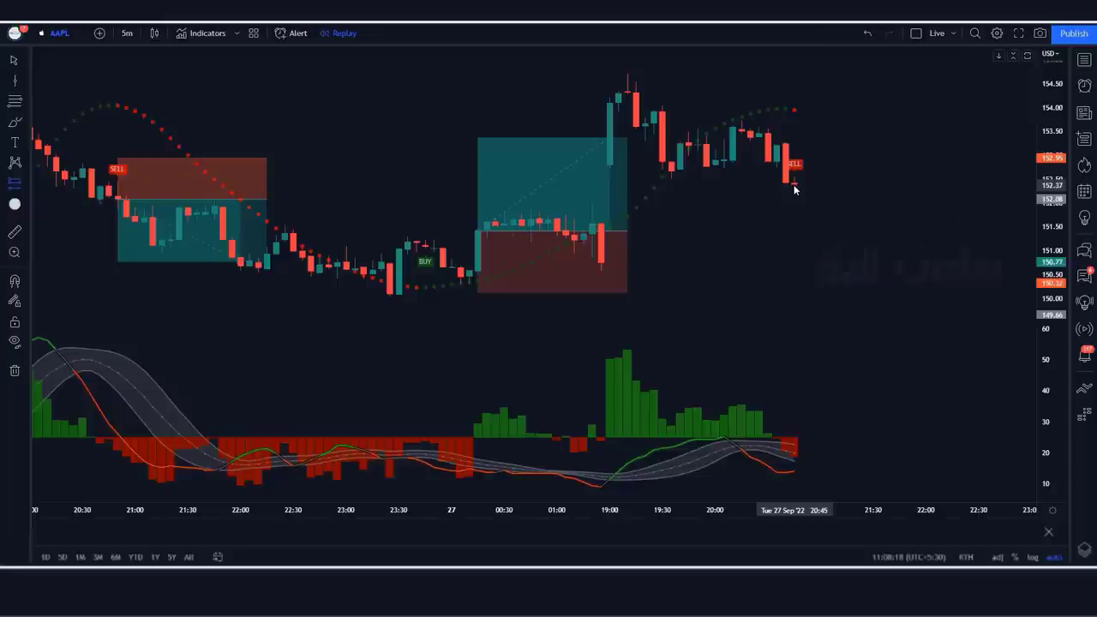
# - Place a short position at the SELL candle with stop near 153.81 and target near 150.21
pyautogui.click(794, 184)
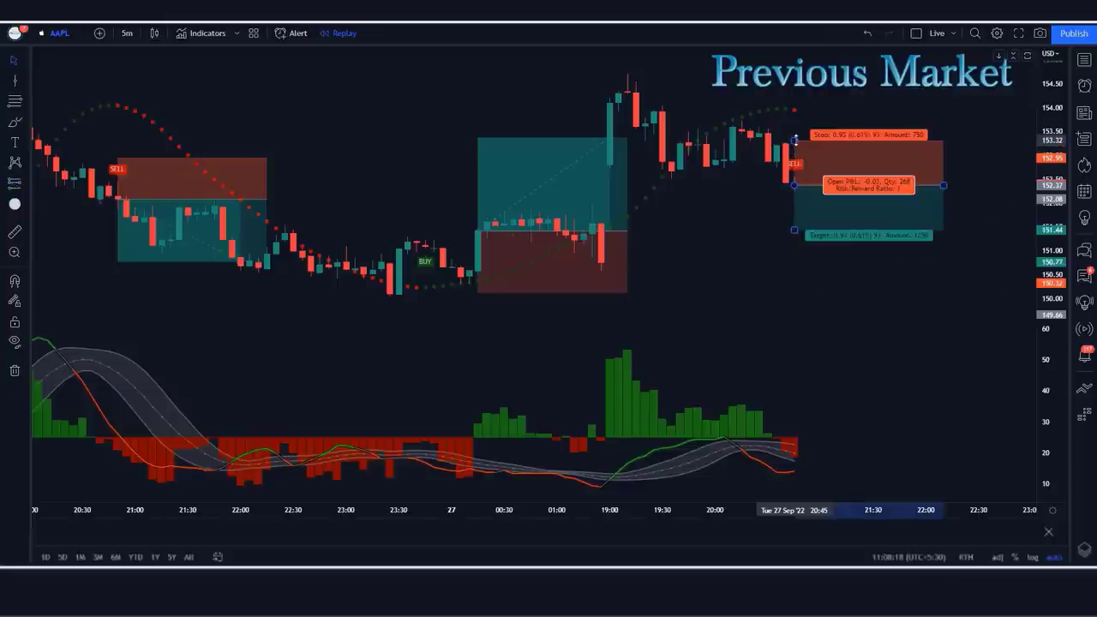
pyautogui.moveTo(795, 139); pyautogui.dragTo(799, 118)
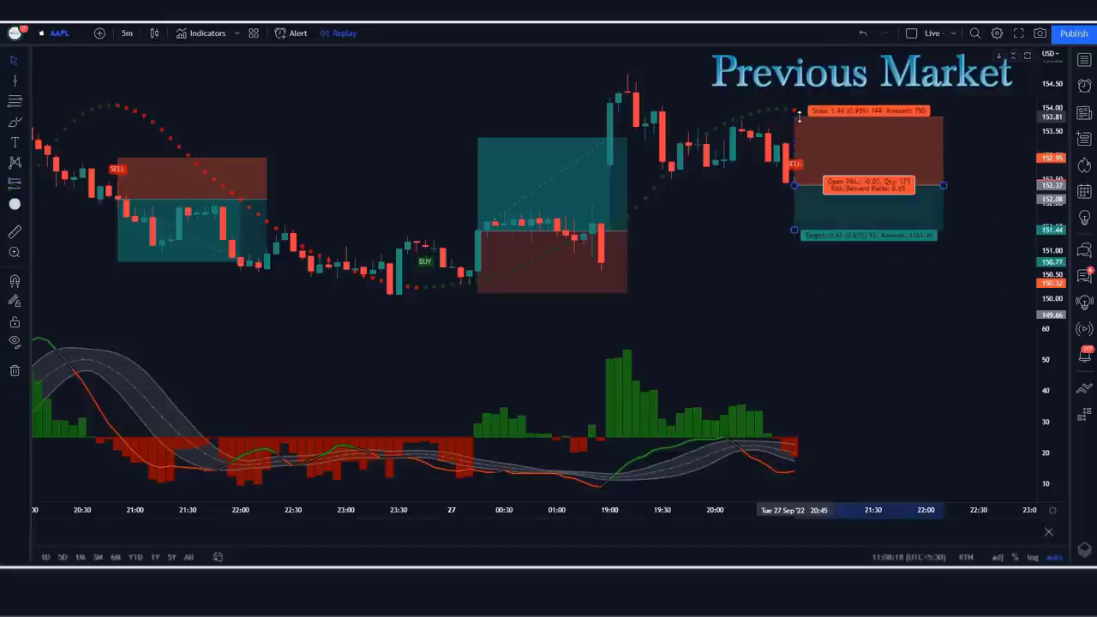
pyautogui.moveTo(793, 230); pyautogui.dragTo(794, 289)
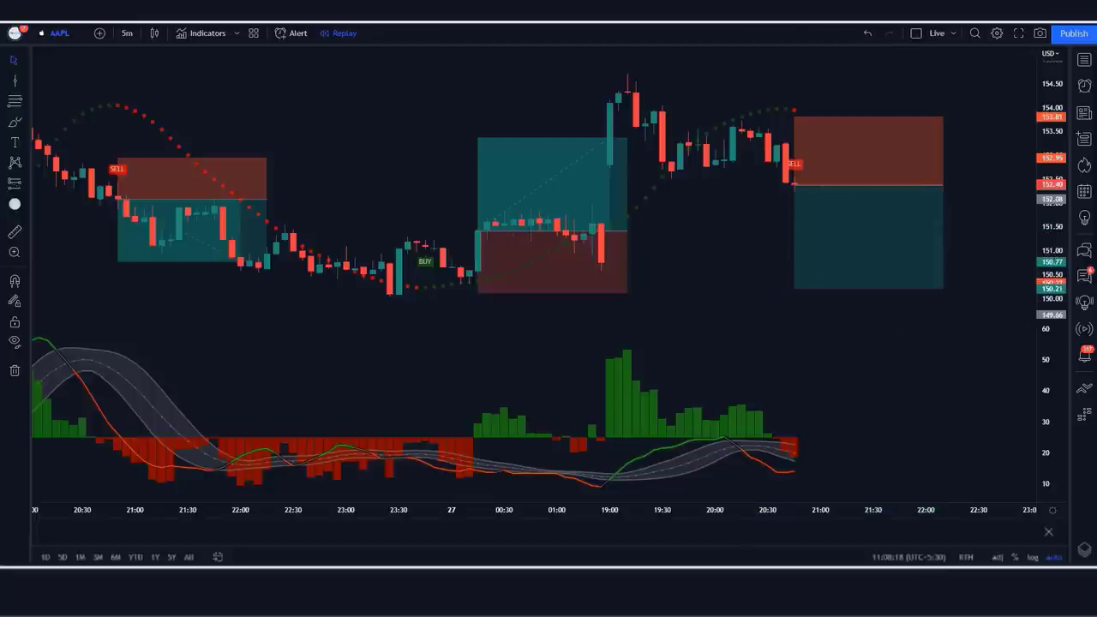